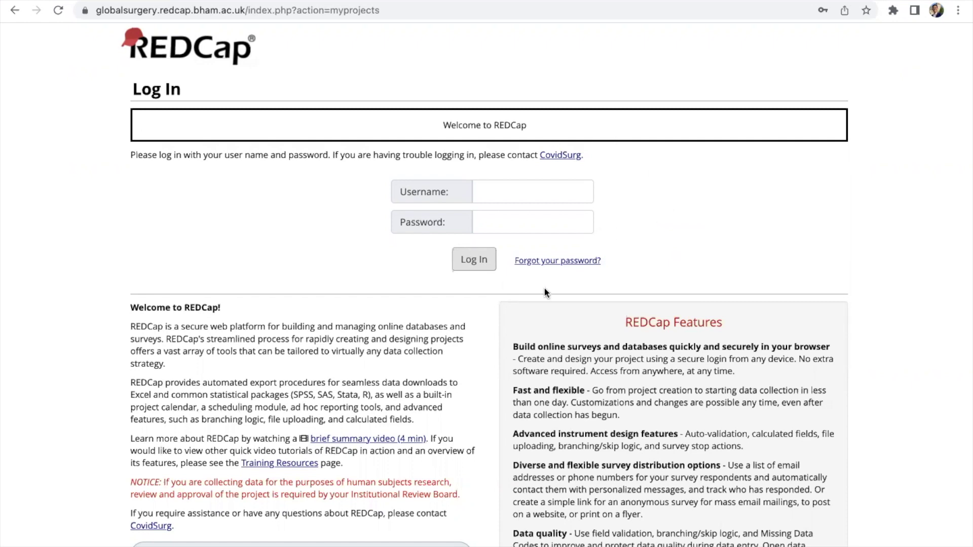
# Sign in to REDCap with the saved login and open the HIPPO Data Collection project.
pyautogui.click(557, 186)
pyautogui.click(573, 222)
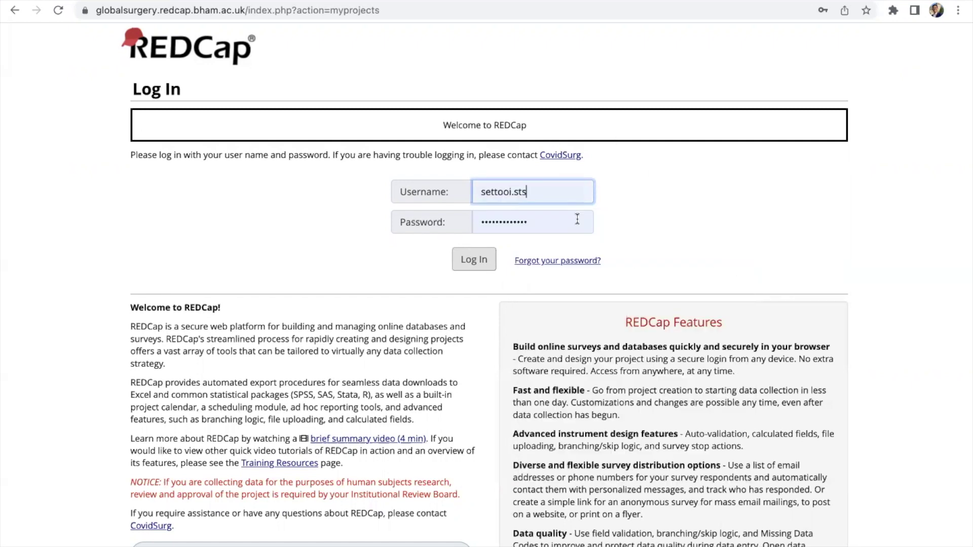
pyautogui.click(481, 260)
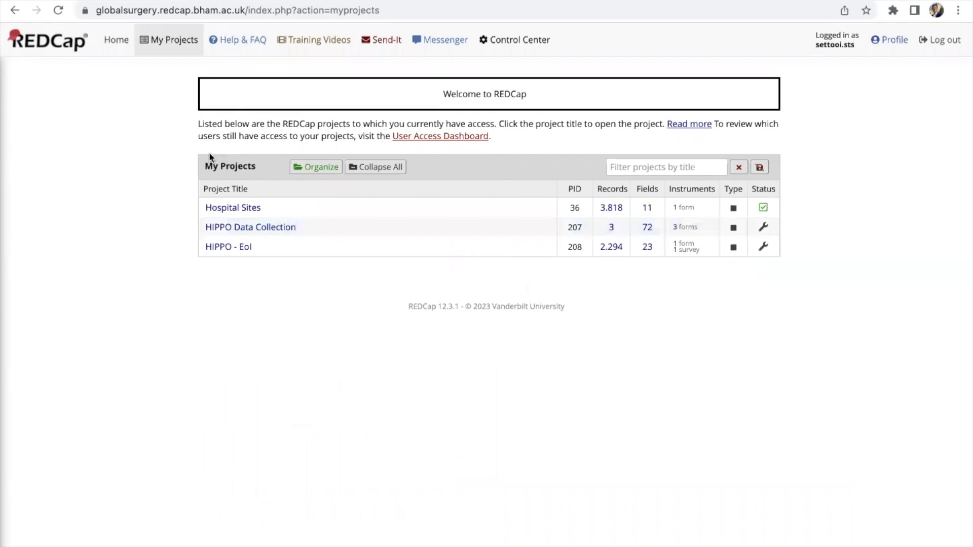
pyautogui.click(264, 228)
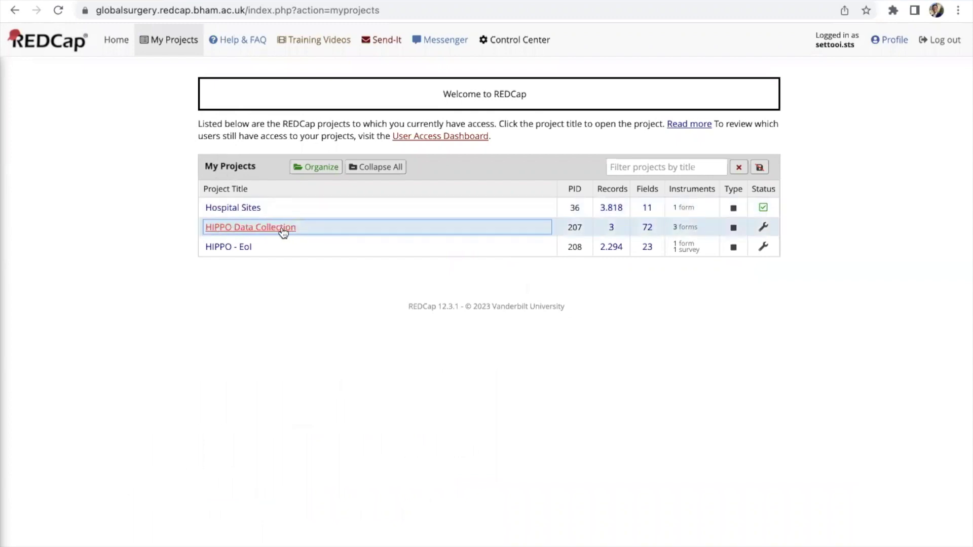
pyautogui.click(282, 230)
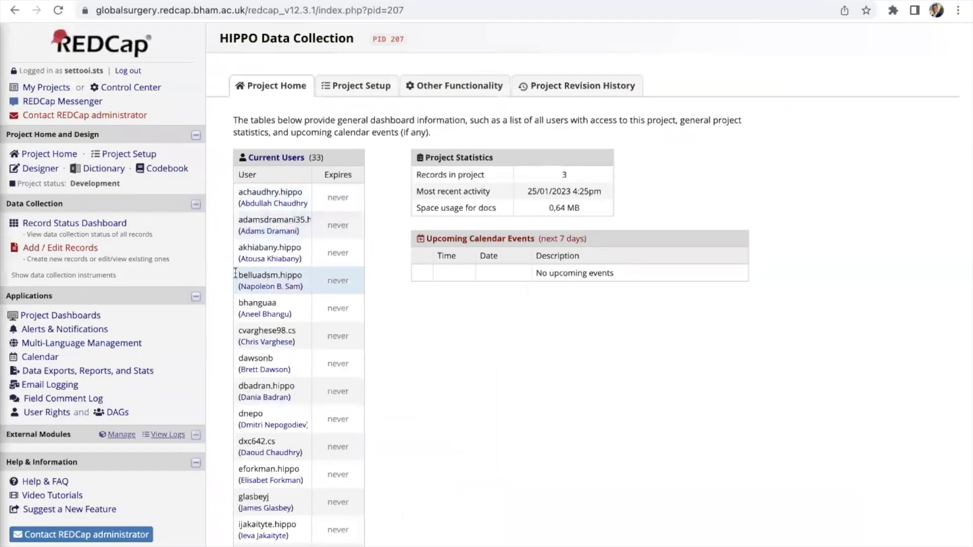
# Add new record 5 from Add / Edit Records and start its Pre-operative Data Fields form.
pyautogui.click(68, 249)
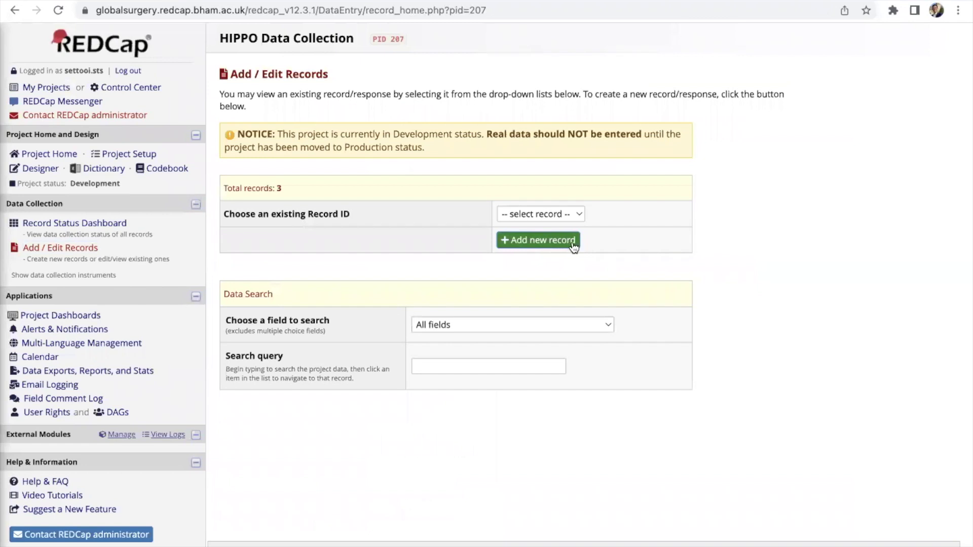
pyautogui.click(573, 246)
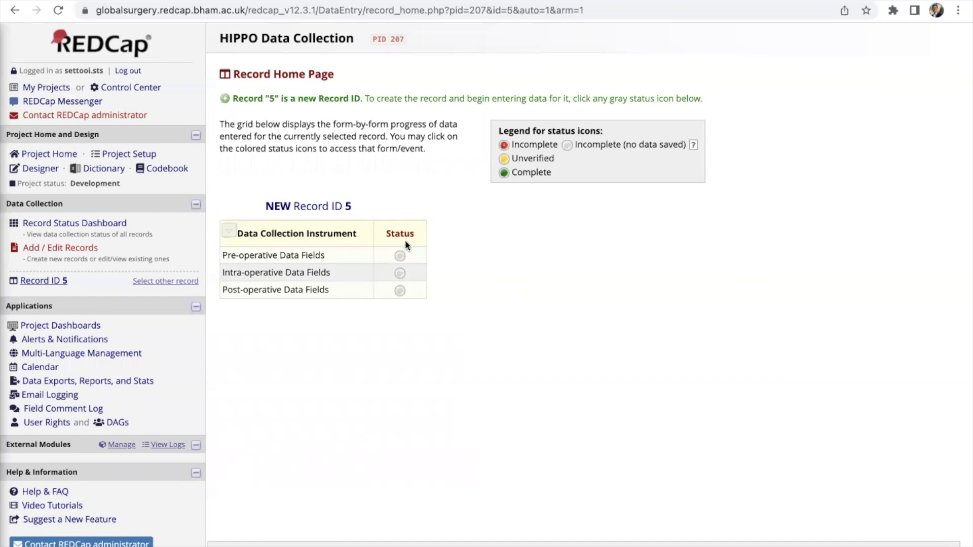
pyautogui.click(401, 257)
# Scroll through record 5's Pre-operative Data Fields form to review the patient demographic questions.
pyautogui.scroll(-1, 403, 260)
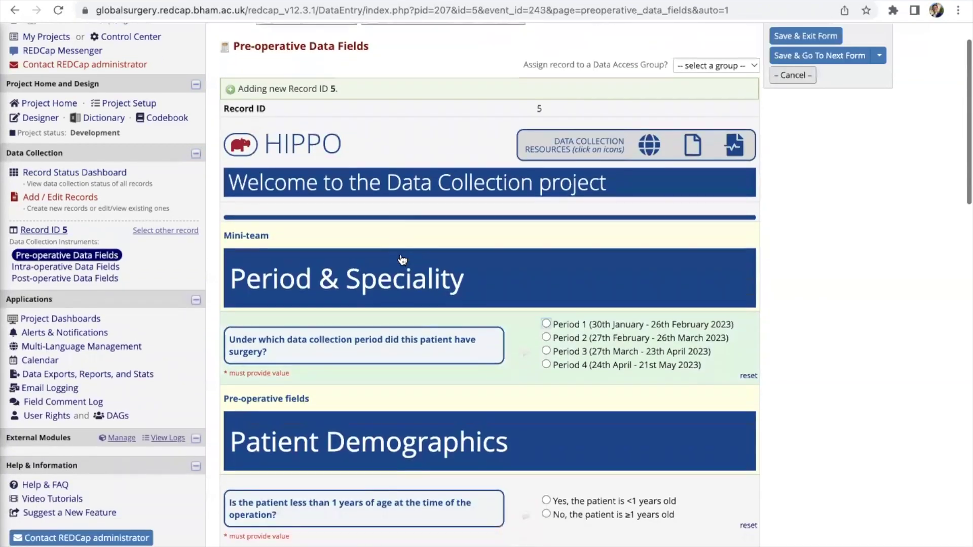
pyautogui.scroll(-2, 402, 260)
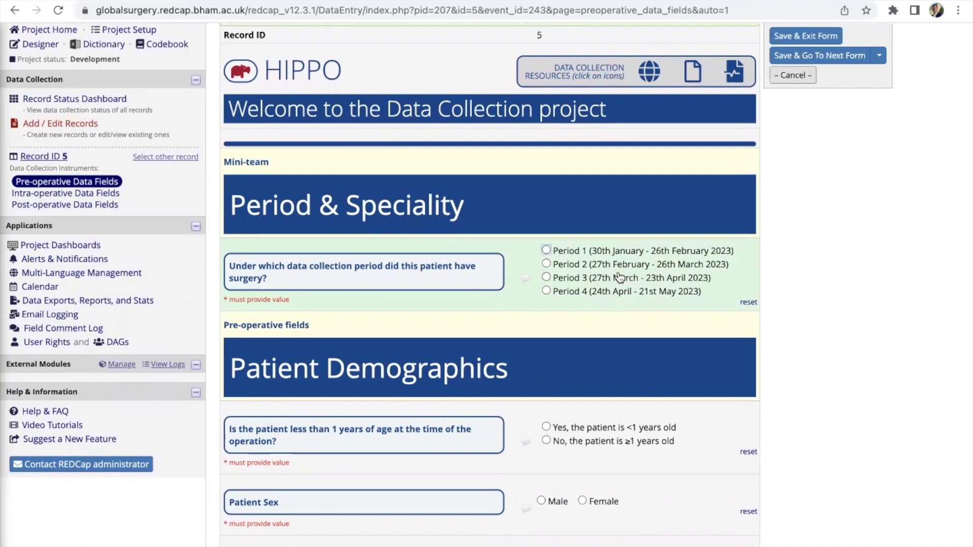
pyautogui.scroll(-5, 620, 277)
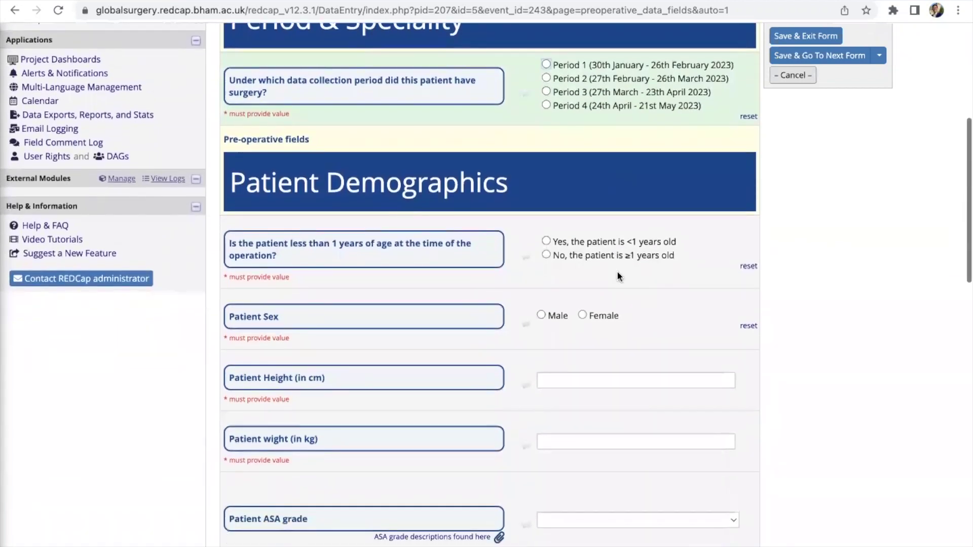
pyautogui.scroll(-1, 625, 191)
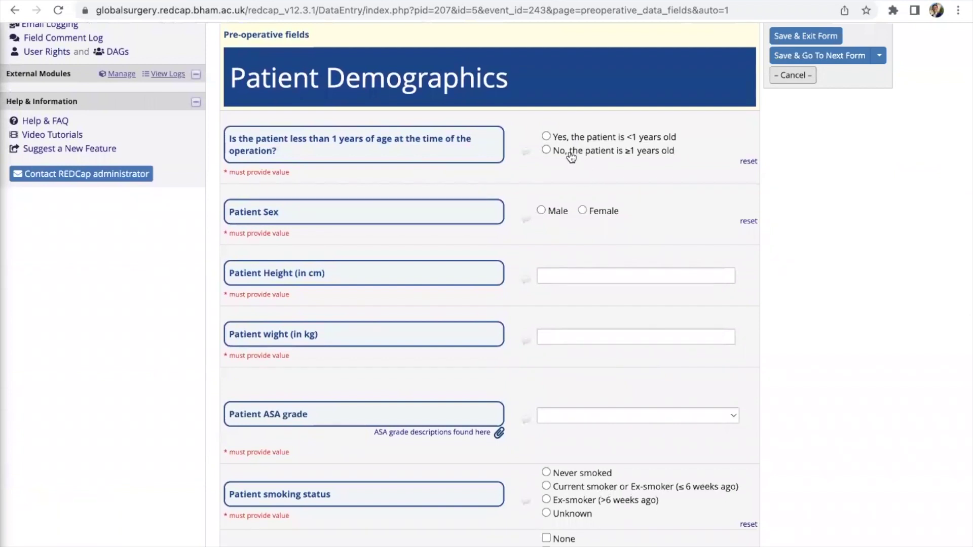
pyautogui.scroll(-3, 703, 380)
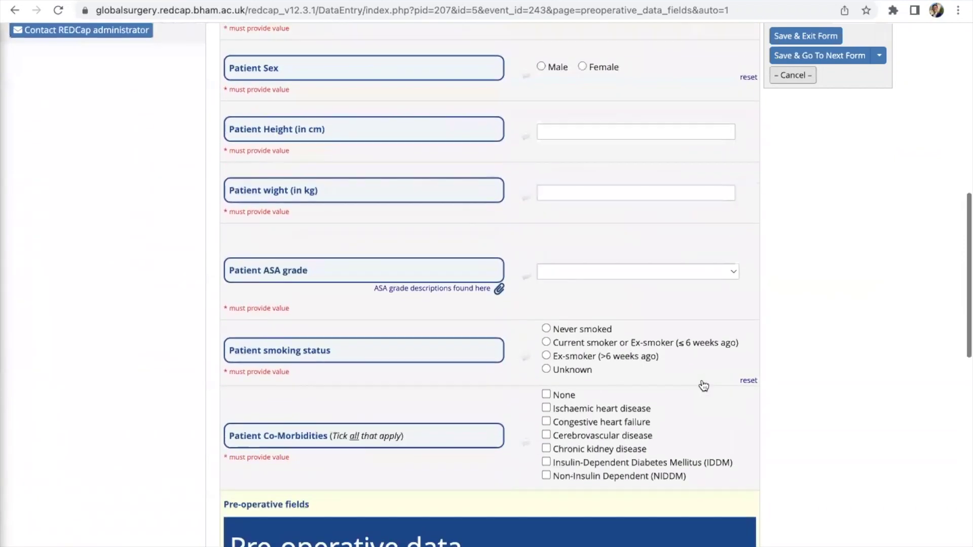
pyautogui.scroll(1, 269, 76)
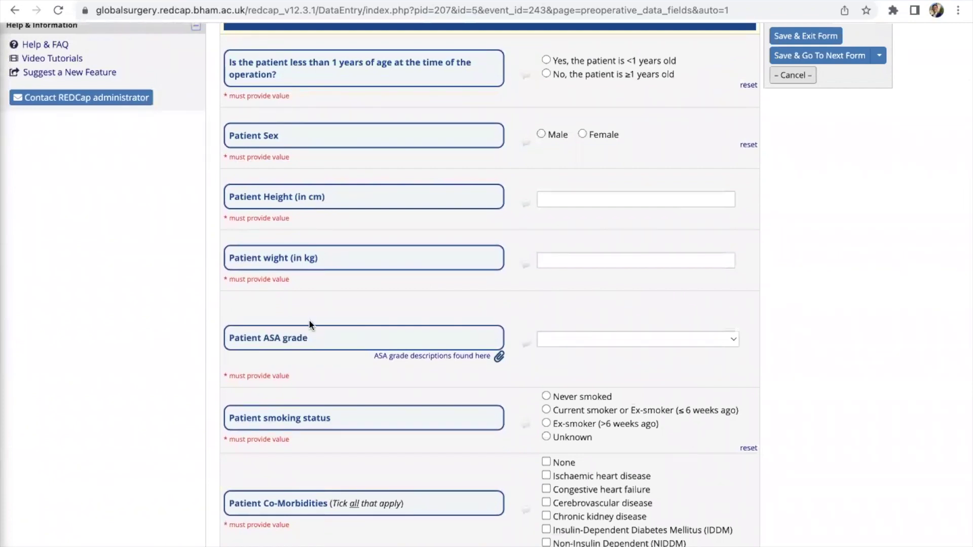
pyautogui.scroll(-1, 311, 324)
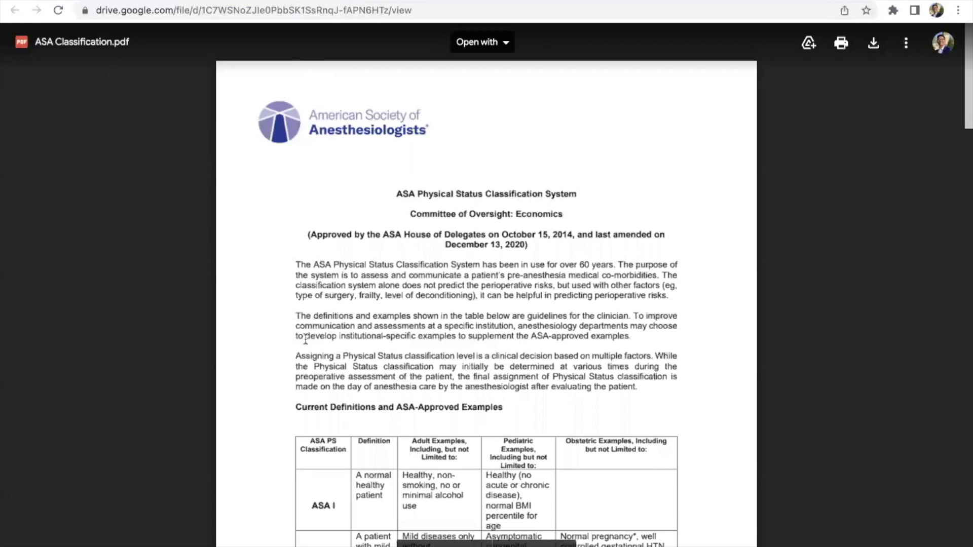
pyautogui.scroll(-6, 306, 339)
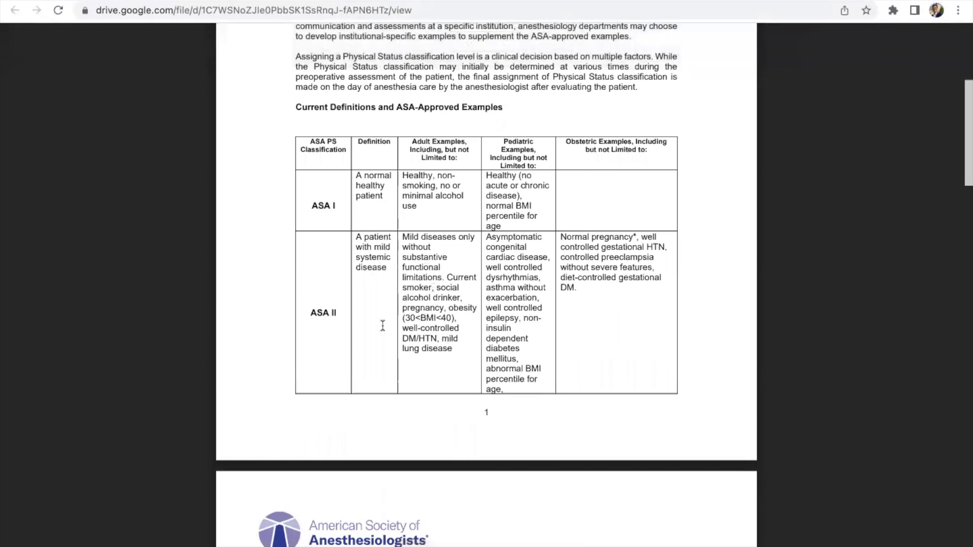
pyautogui.scroll(-6, 448, 349)
pyautogui.scroll(-3, 450, 350)
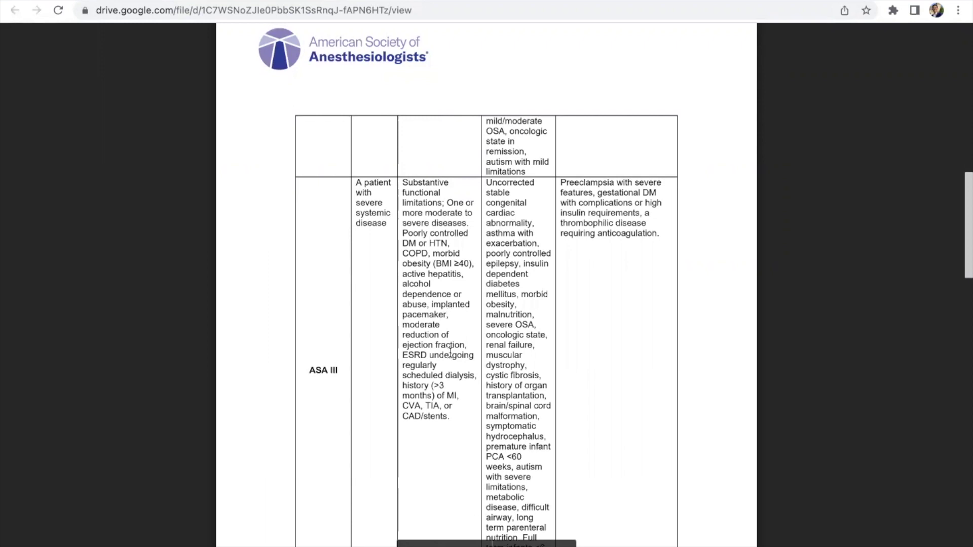
pyautogui.scroll(-8, 450, 353)
pyautogui.press('super+w')
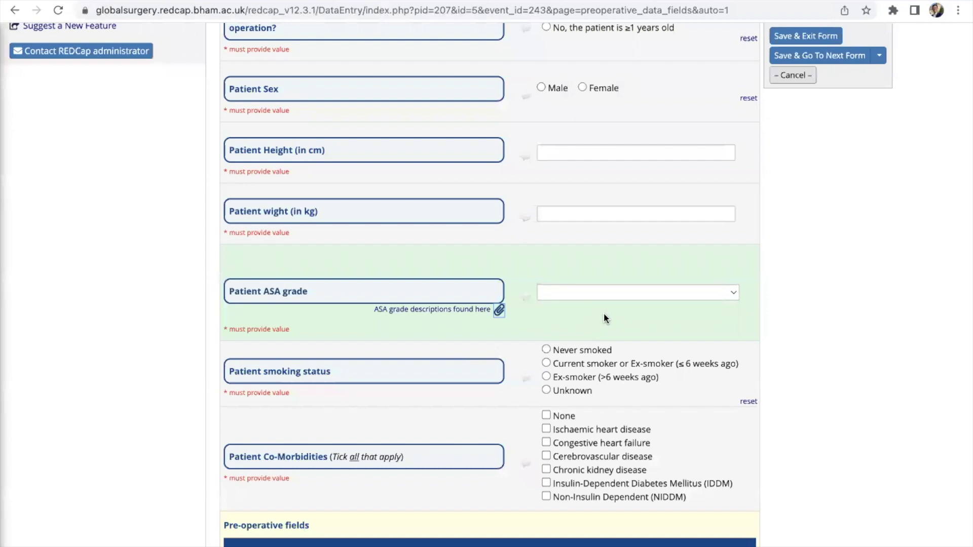
# Leave Patient ASA grade blank and tick Chronic kidney disease and Cerebrovascular disease co-morbidities.
pyautogui.click(649, 294)
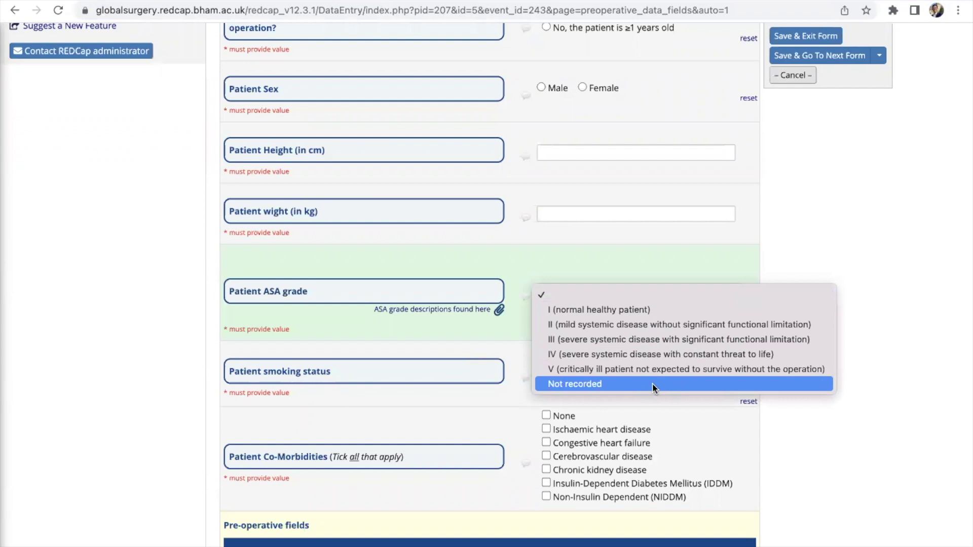
pyautogui.click(916, 373)
pyautogui.scroll(-2, 704, 395)
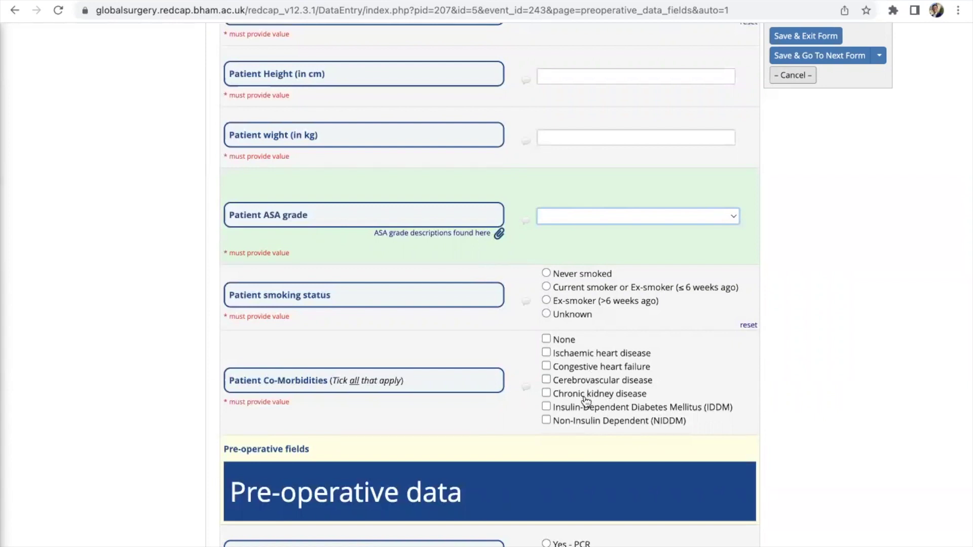
pyautogui.scroll(-1, 586, 421)
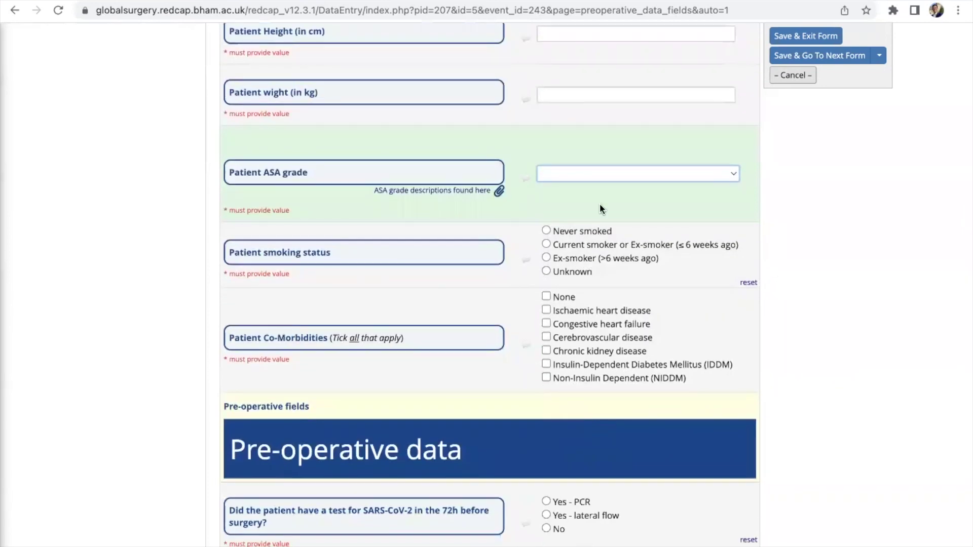
pyautogui.click(594, 174)
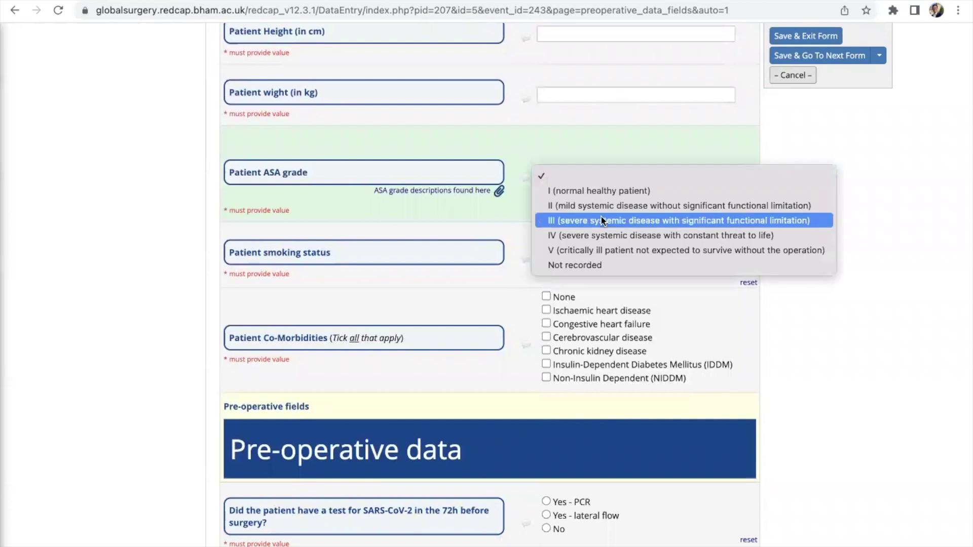
pyautogui.click(880, 217)
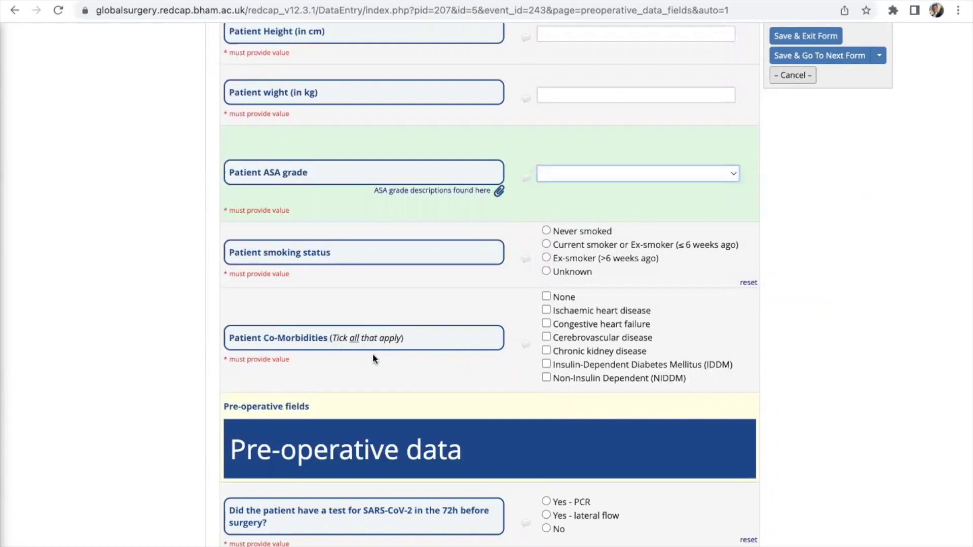
pyautogui.click(602, 354)
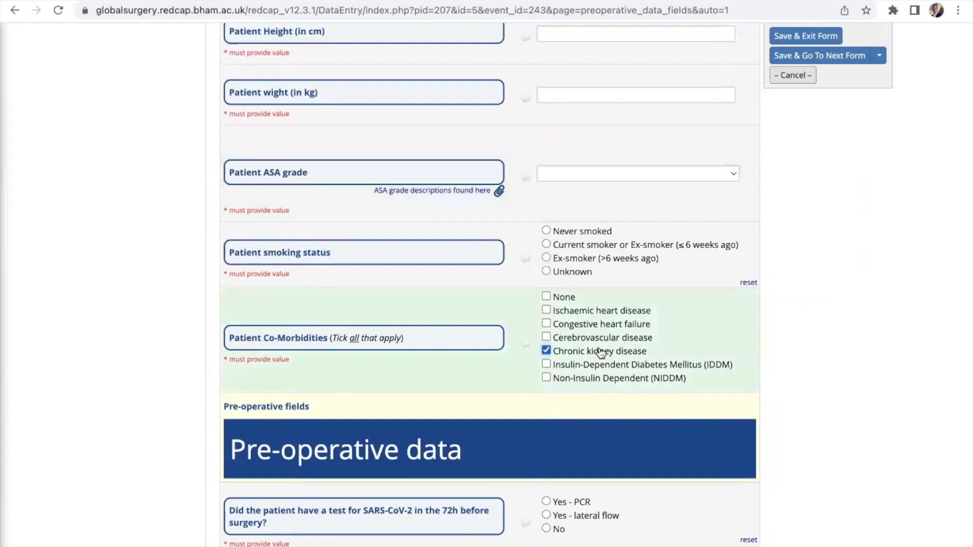
pyautogui.click(619, 340)
pyautogui.click(619, 339)
pyautogui.click(626, 353)
pyautogui.scroll(-3, 627, 356)
pyautogui.scroll(-4, 624, 354)
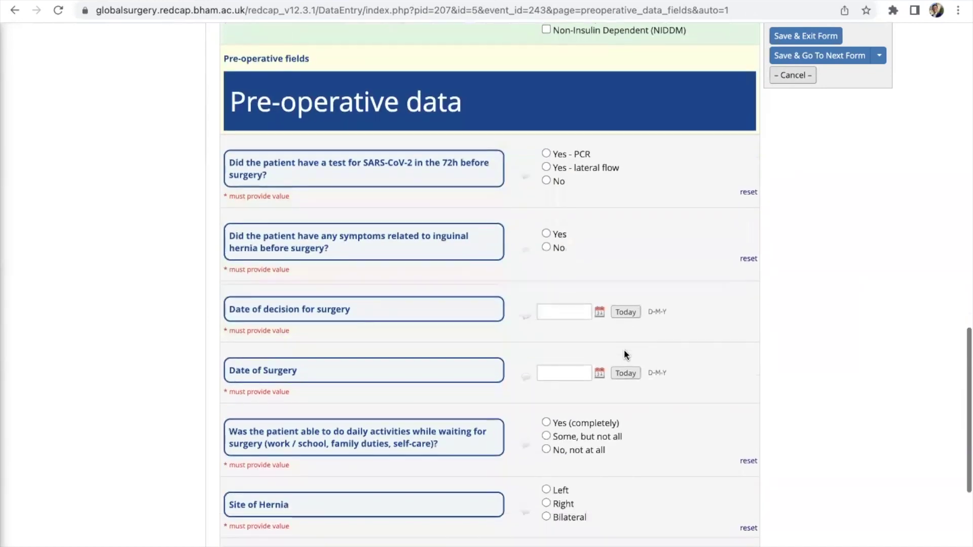
pyautogui.scroll(-1, 616, 209)
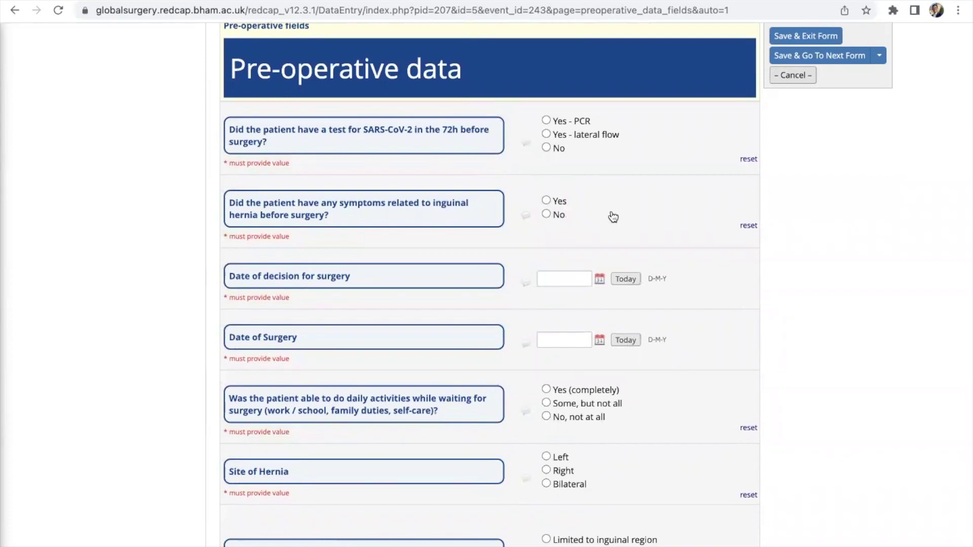
pyautogui.scroll(-1, 613, 214)
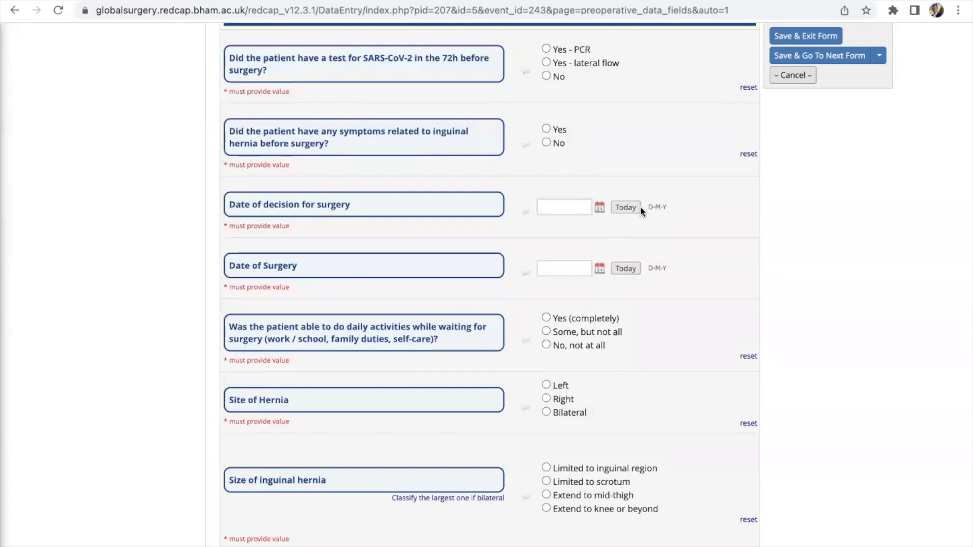
pyautogui.scroll(-5, 608, 364)
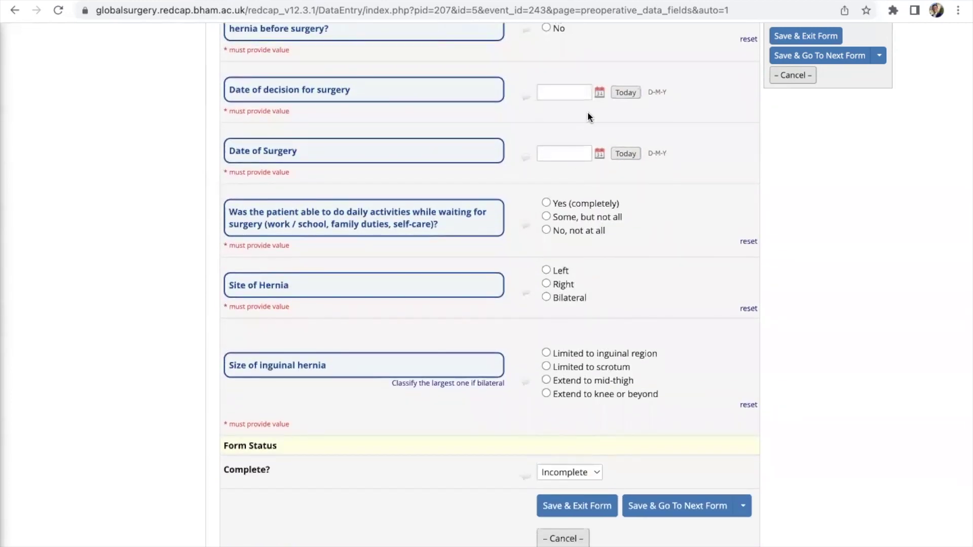
pyautogui.scroll(1, 588, 307)
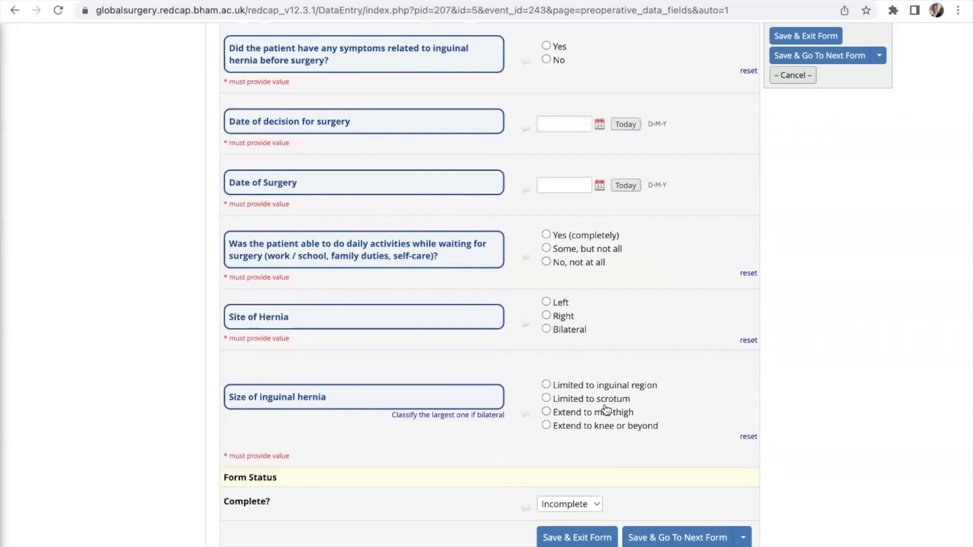
pyautogui.scroll(-2, 603, 404)
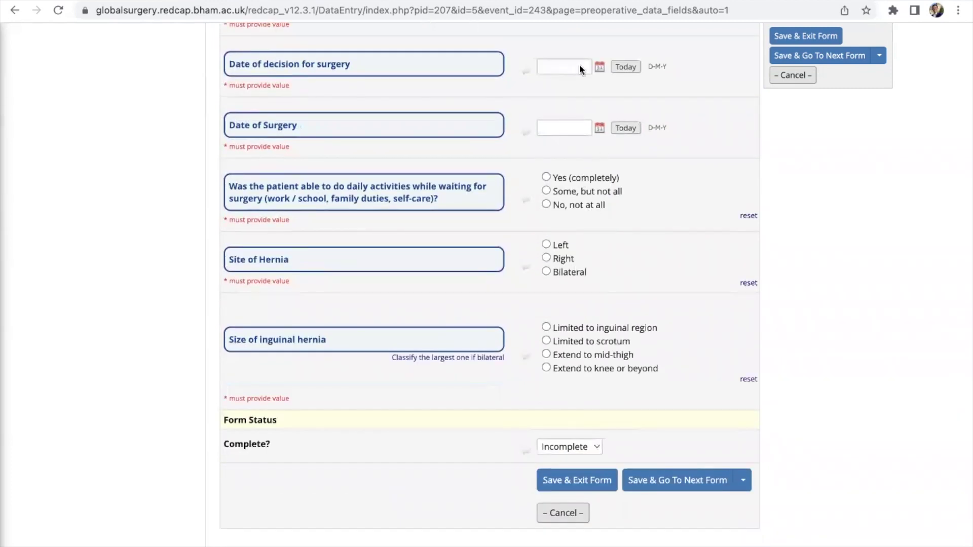
pyautogui.scroll(-1, 583, 355)
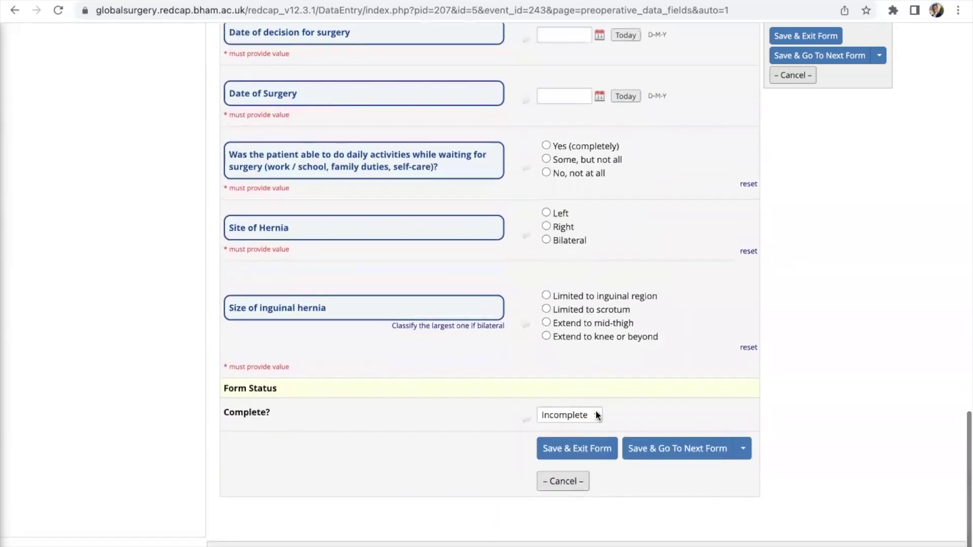
pyautogui.click(595, 411)
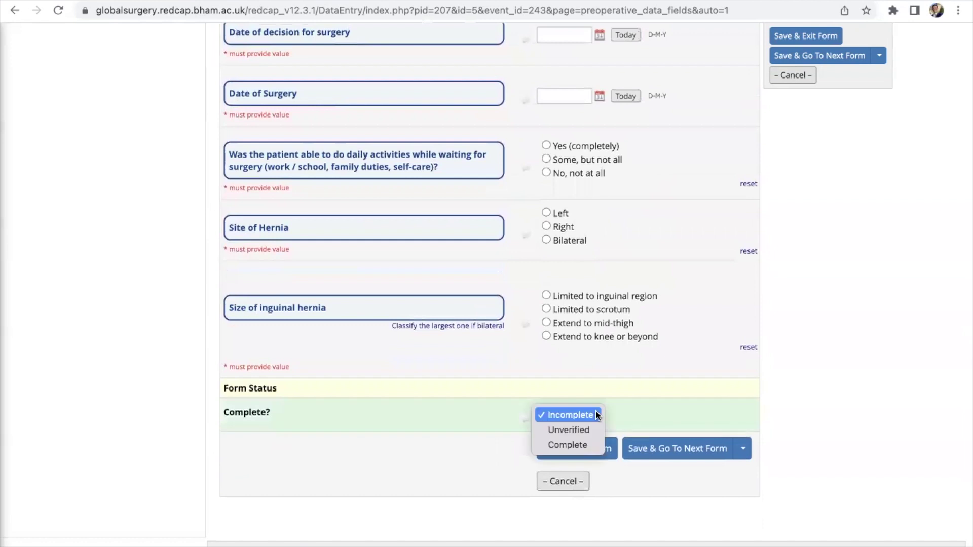
pyautogui.click(586, 449)
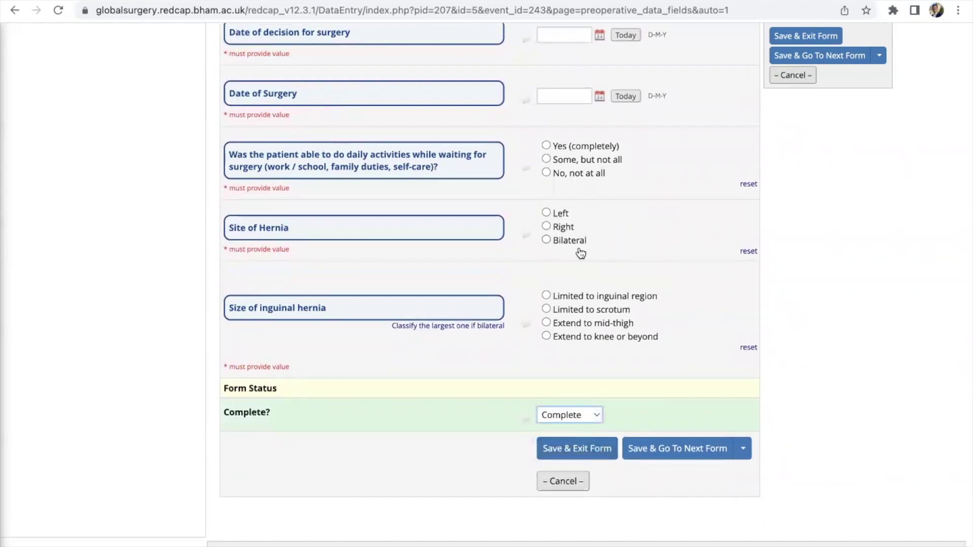
pyautogui.click(591, 415)
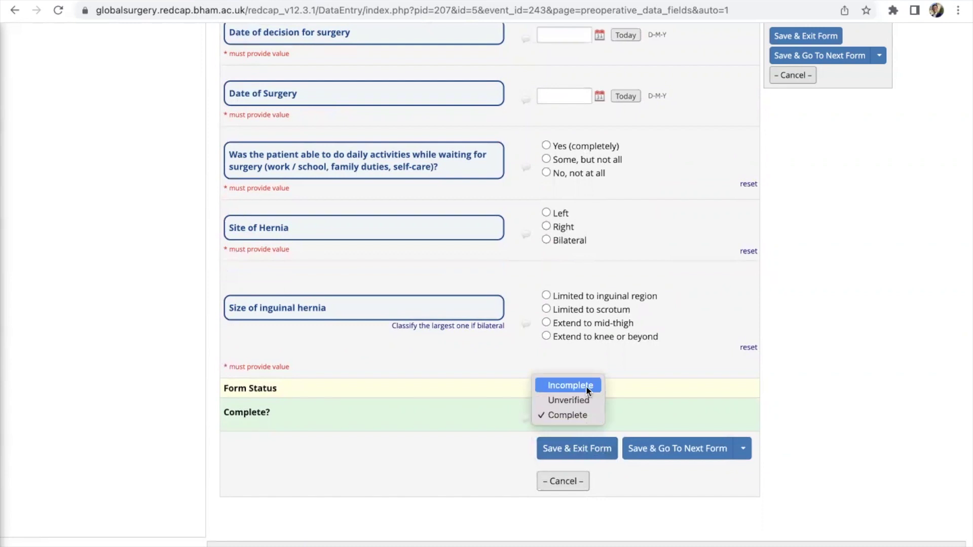
pyautogui.click(586, 385)
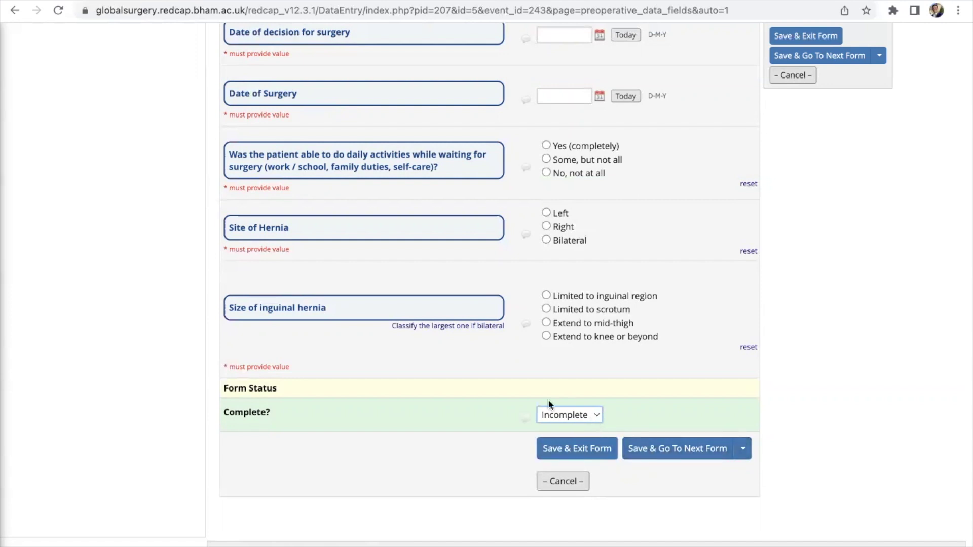
# Save the pre-operative form, review the missing required-fields notice, and ignore it to continue.
pyautogui.click(698, 446)
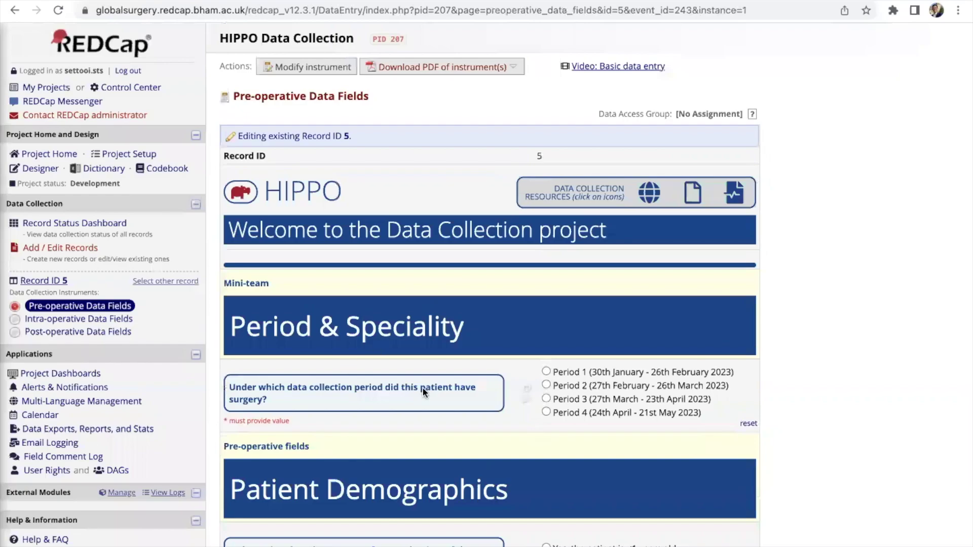
pyautogui.scroll(-2, 432, 206)
pyautogui.scroll(6, 428, 208)
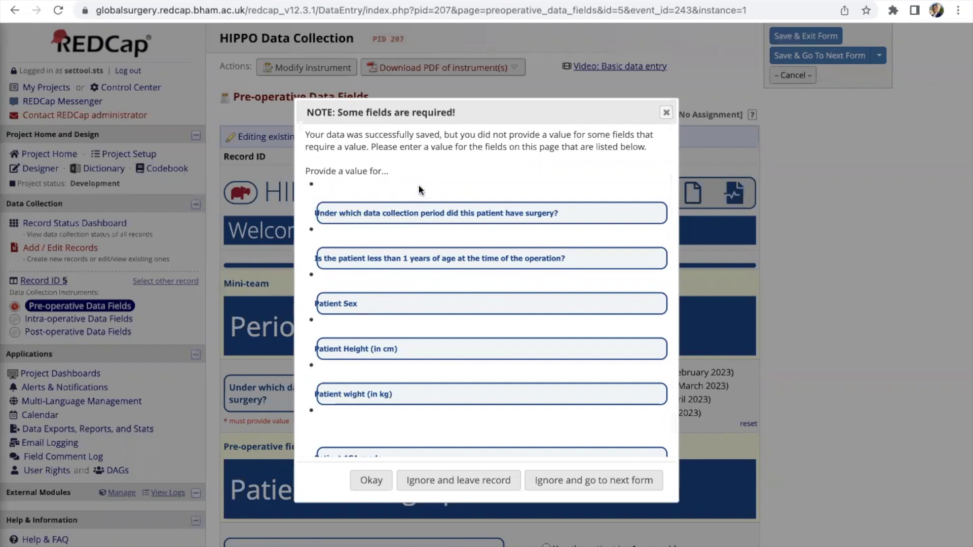
pyautogui.scroll(-1, 424, 201)
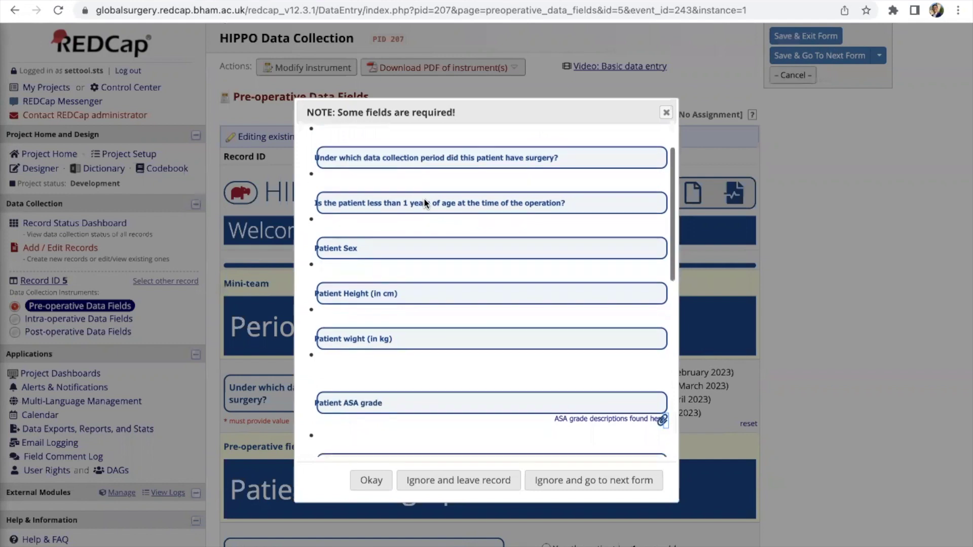
pyautogui.scroll(-2, 426, 304)
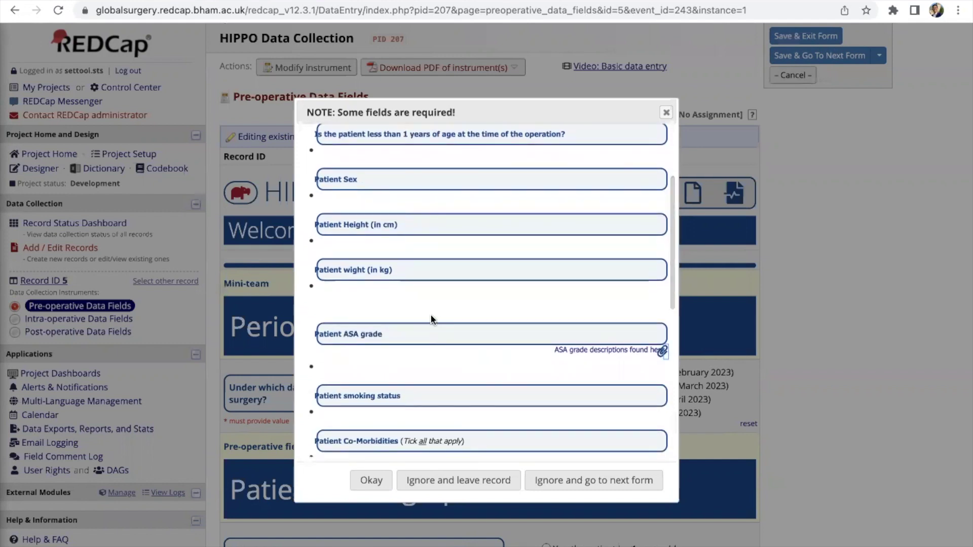
pyautogui.scroll(-2, 422, 325)
pyautogui.scroll(-5, 406, 322)
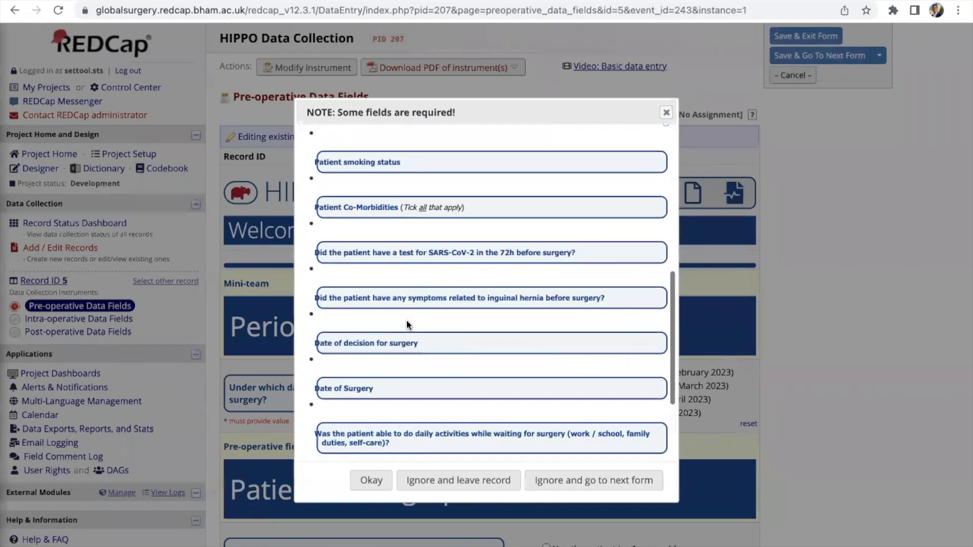
pyautogui.scroll(-4, 407, 324)
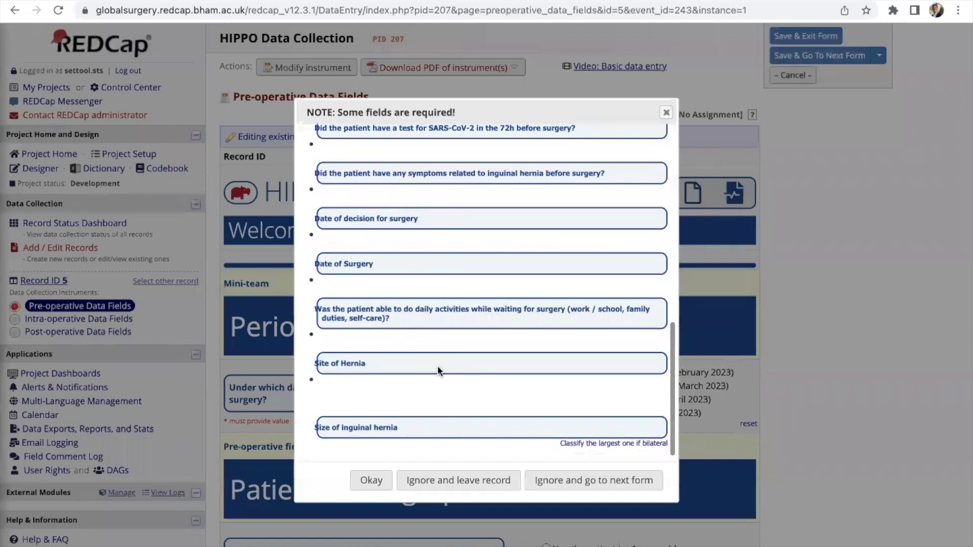
pyautogui.scroll(10, 441, 294)
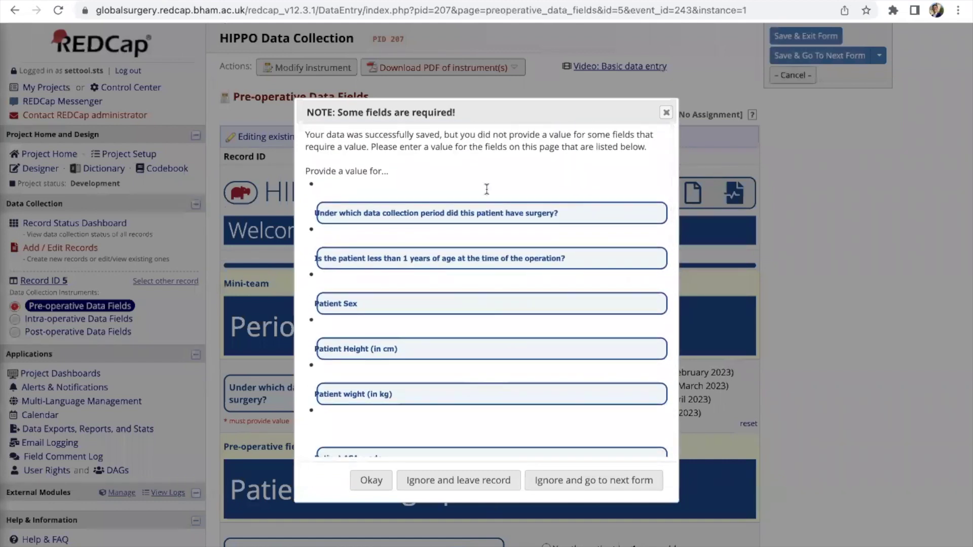
pyautogui.scroll(-10, 495, 361)
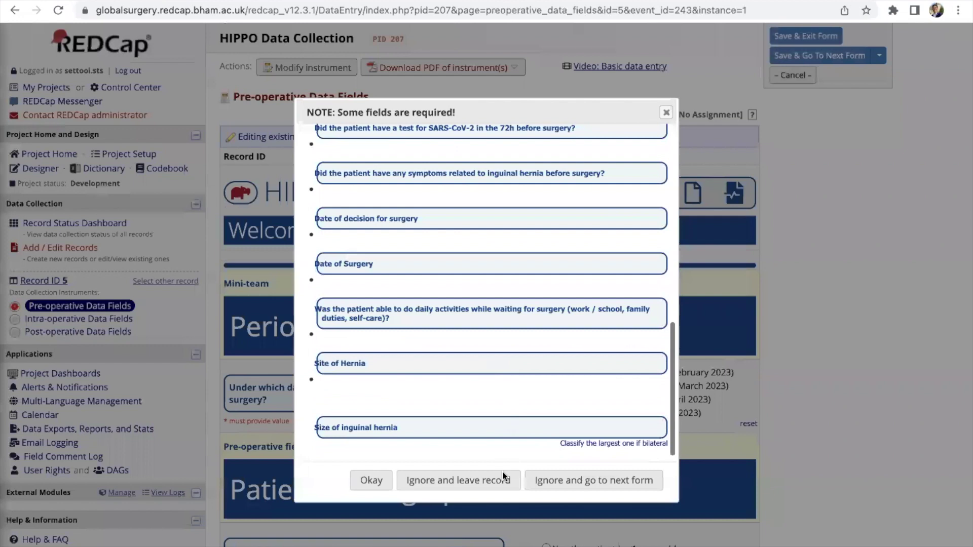
pyautogui.click(554, 486)
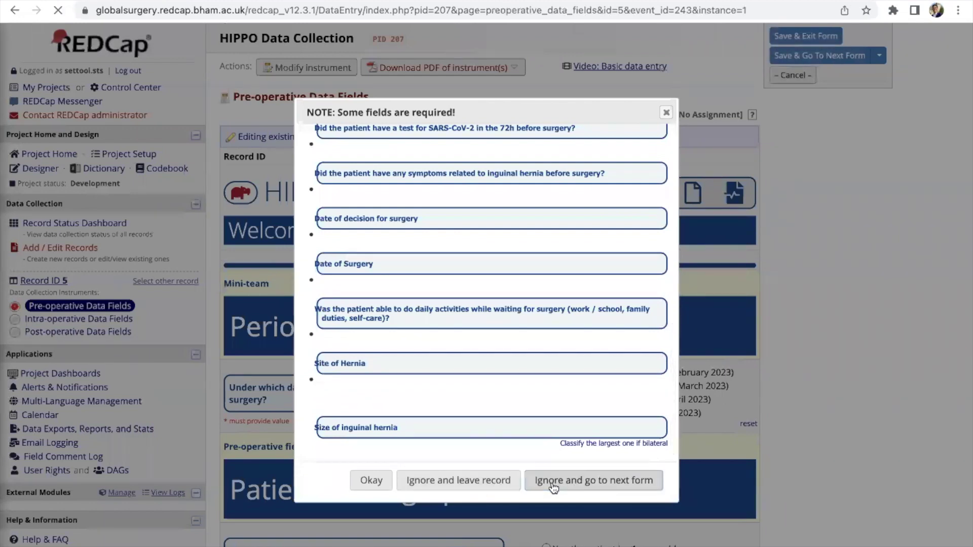
# Scroll through record 5's Intra-operative form to review its fields.
pyautogui.scroll(-3, 570, 278)
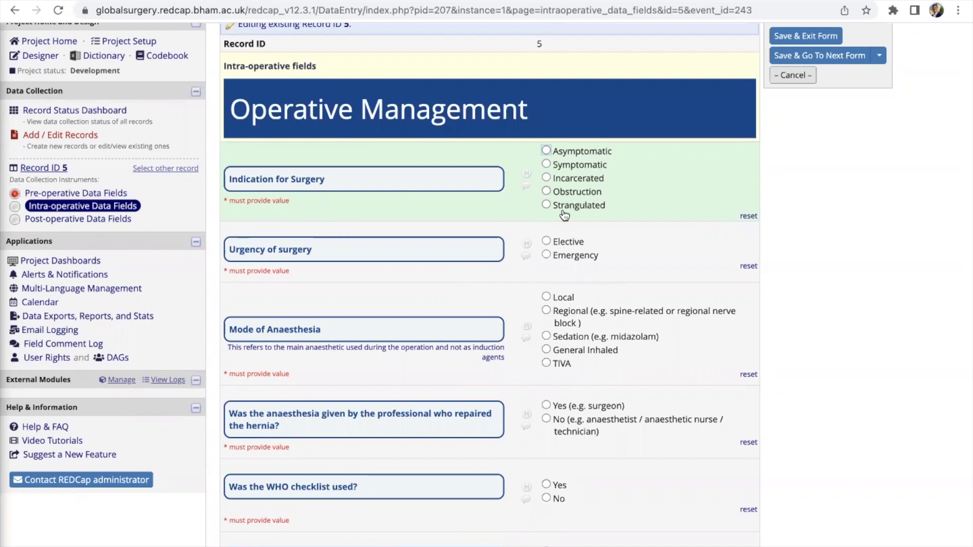
pyautogui.scroll(-3, 565, 215)
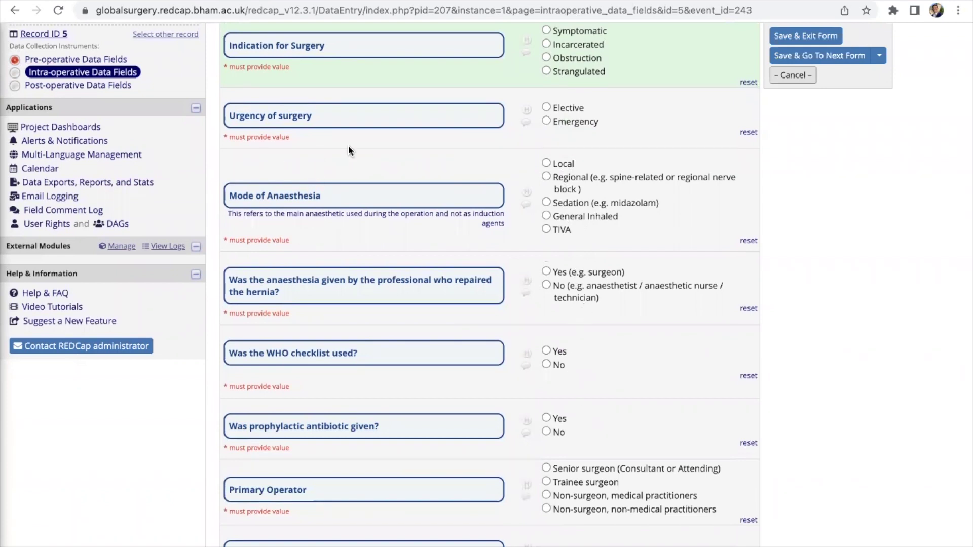
pyautogui.scroll(2, 407, 213)
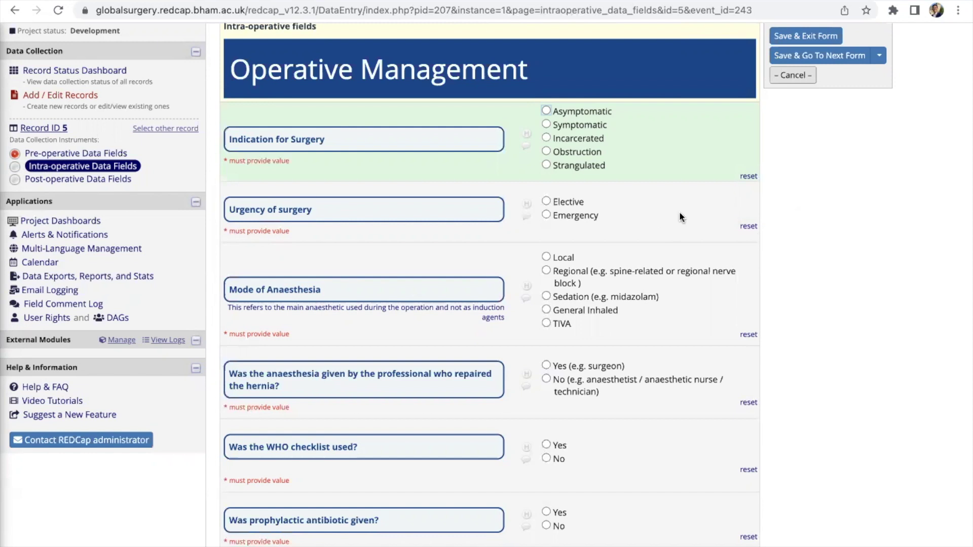
pyautogui.scroll(-7, 635, 274)
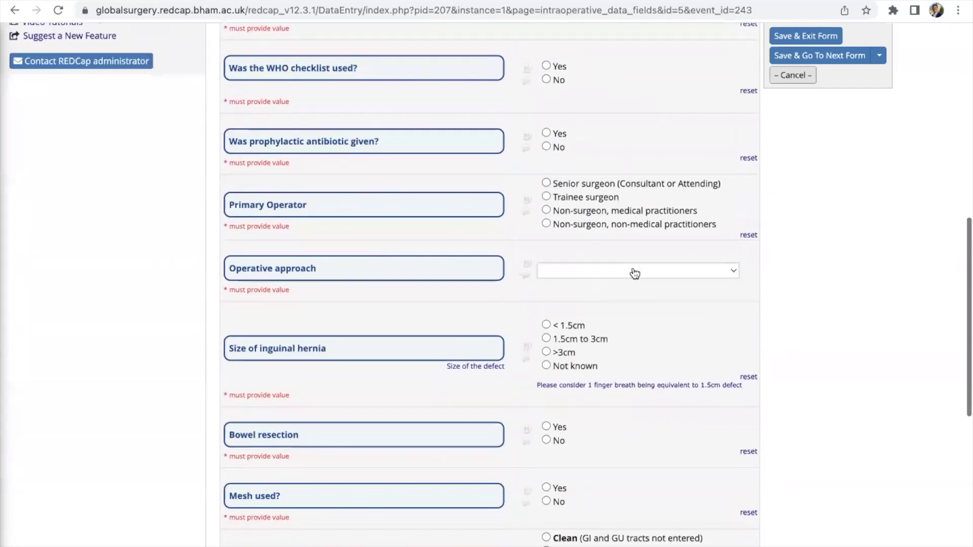
pyautogui.scroll(-3, 619, 251)
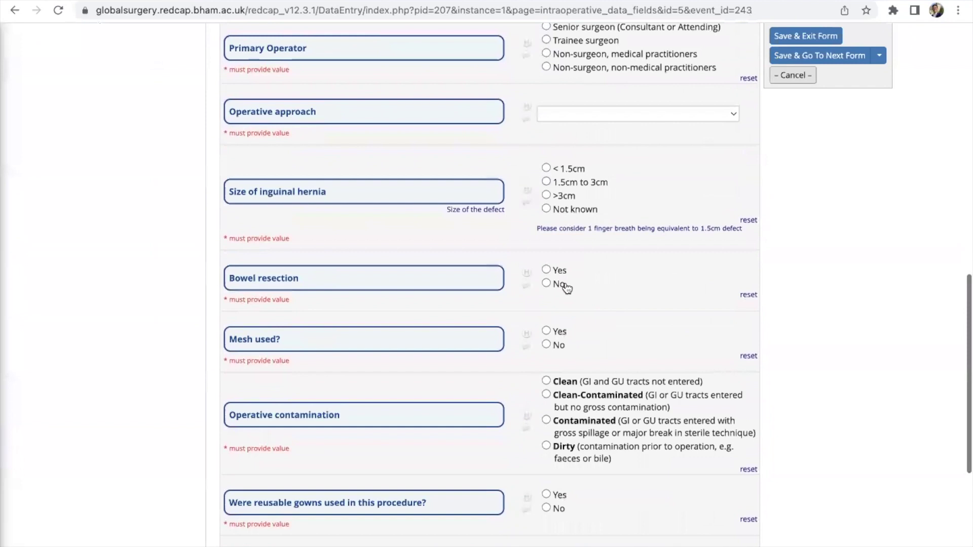
pyautogui.scroll(-1, 567, 287)
pyautogui.scroll(-2, 570, 284)
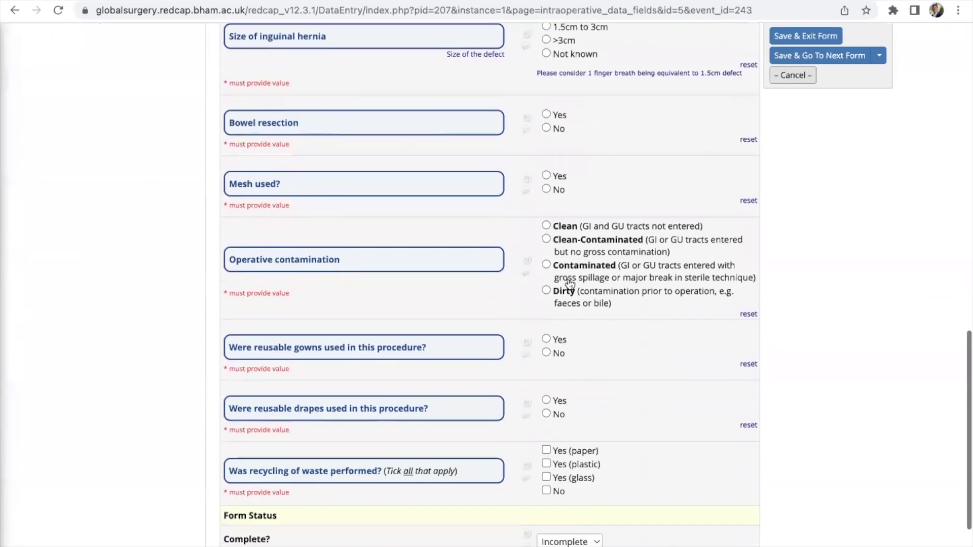
pyautogui.scroll(-1, 576, 303)
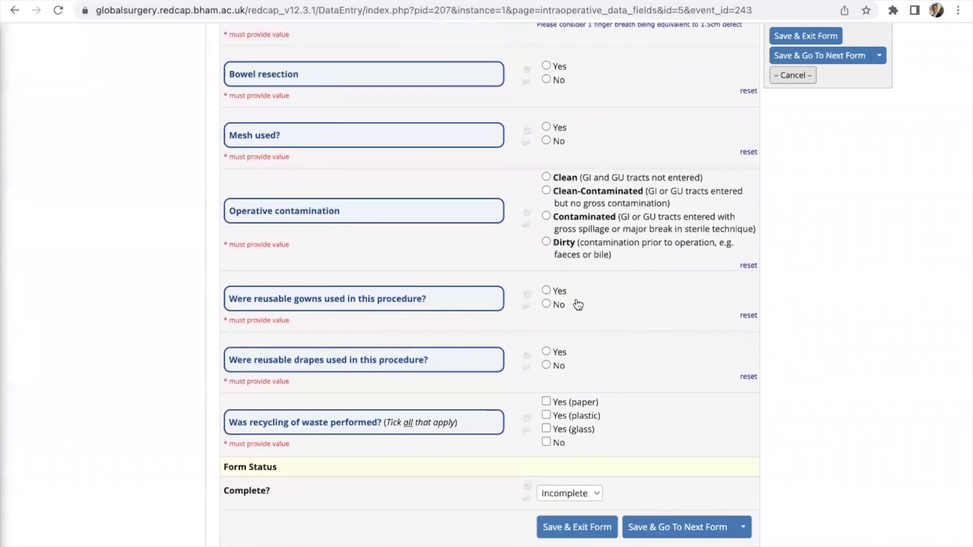
pyautogui.scroll(-2, 578, 304)
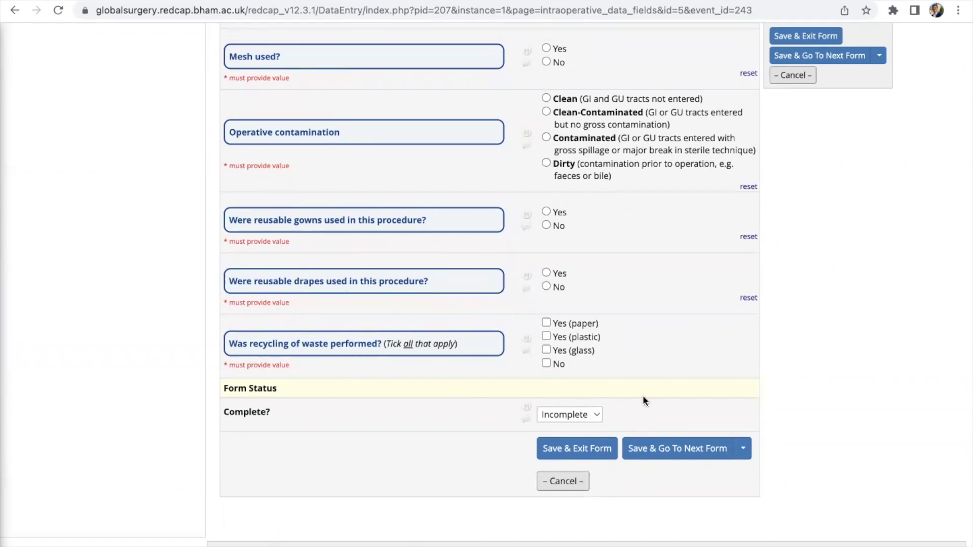
# Save the intra-operative form as Incomplete, ignoring missing required fields, and go to the post-operative form.
pyautogui.click(595, 413)
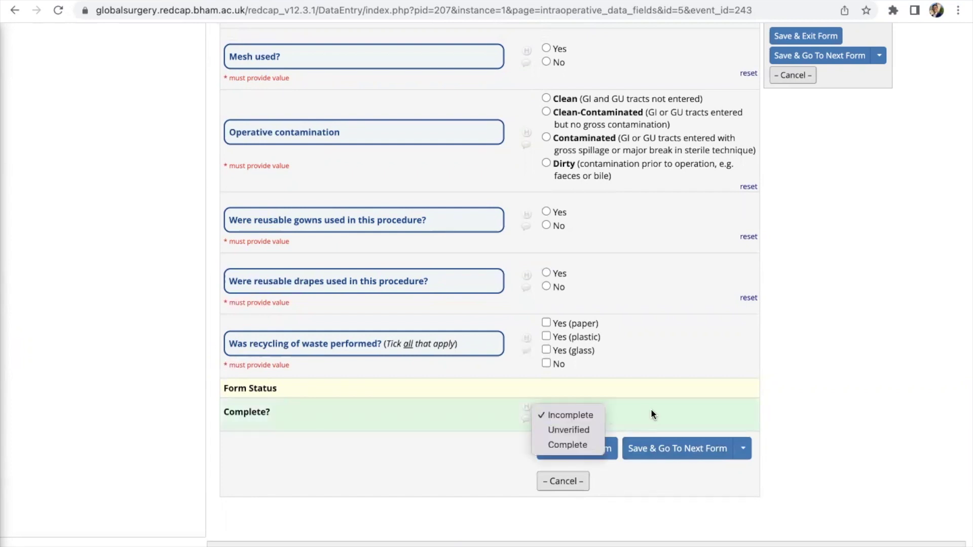
pyautogui.click(698, 454)
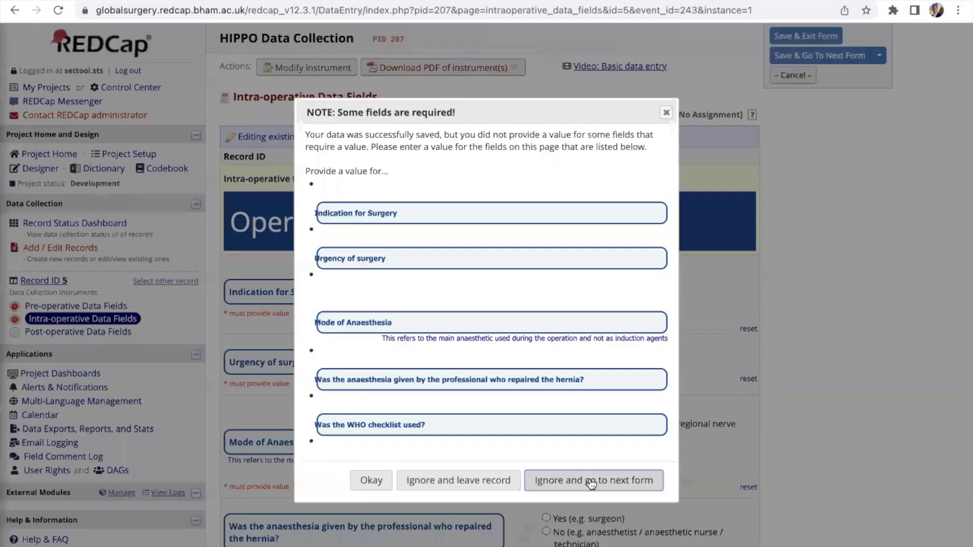
pyautogui.click(592, 484)
pyautogui.scroll(-2, 574, 310)
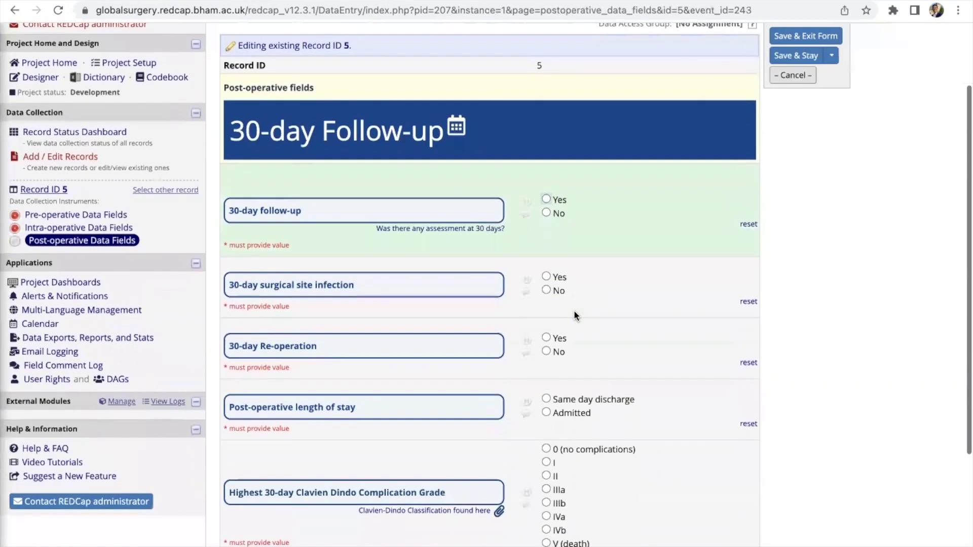
pyautogui.scroll(-3, 574, 310)
pyautogui.scroll(2, 574, 311)
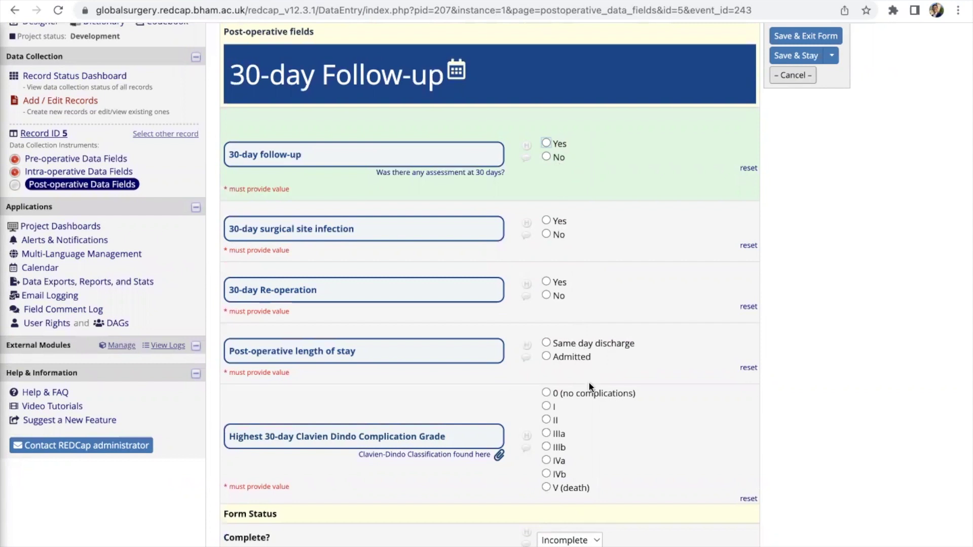
pyautogui.scroll(-2, 582, 497)
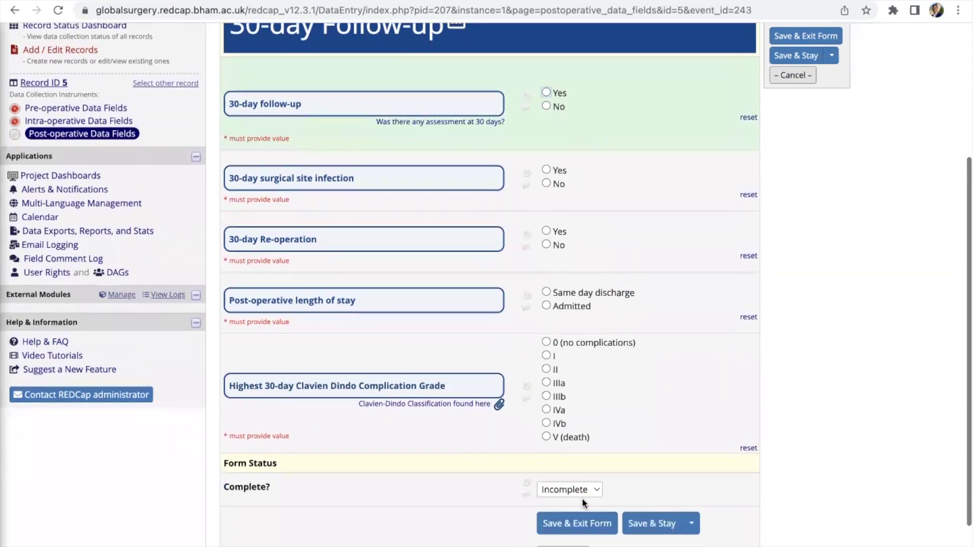
pyautogui.scroll(5, 581, 498)
pyautogui.scroll(2, 196, 324)
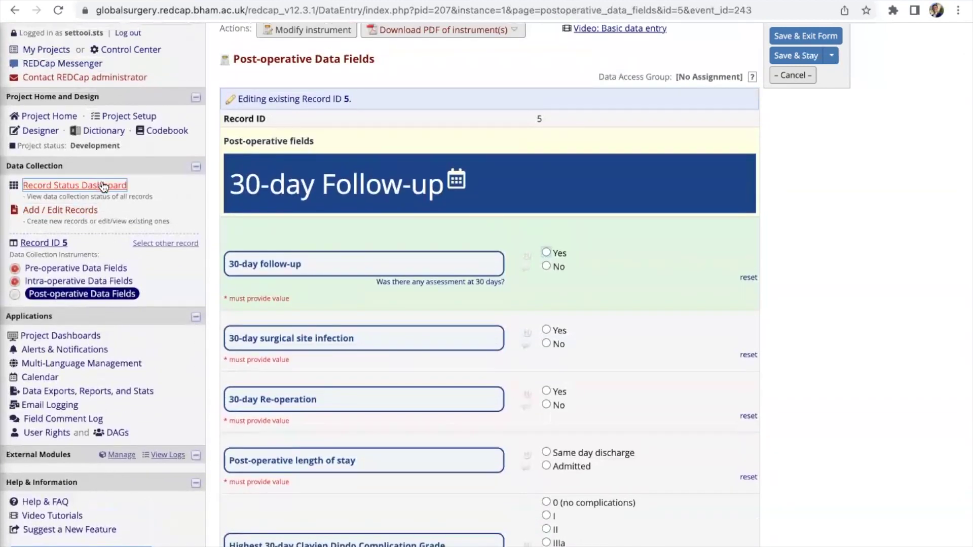
# Show the Record Status Dashboard listing form statuses for records 2 to 5.
pyautogui.click(103, 186)
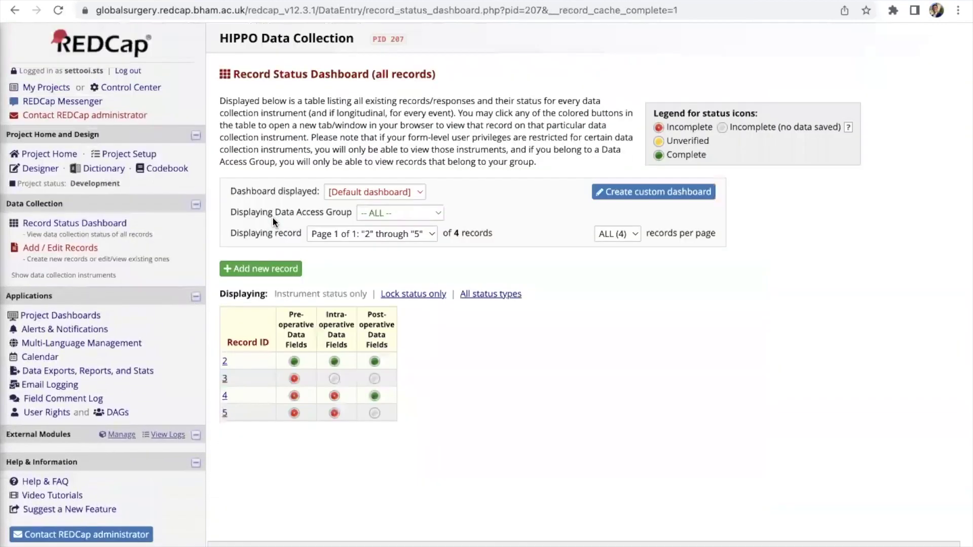